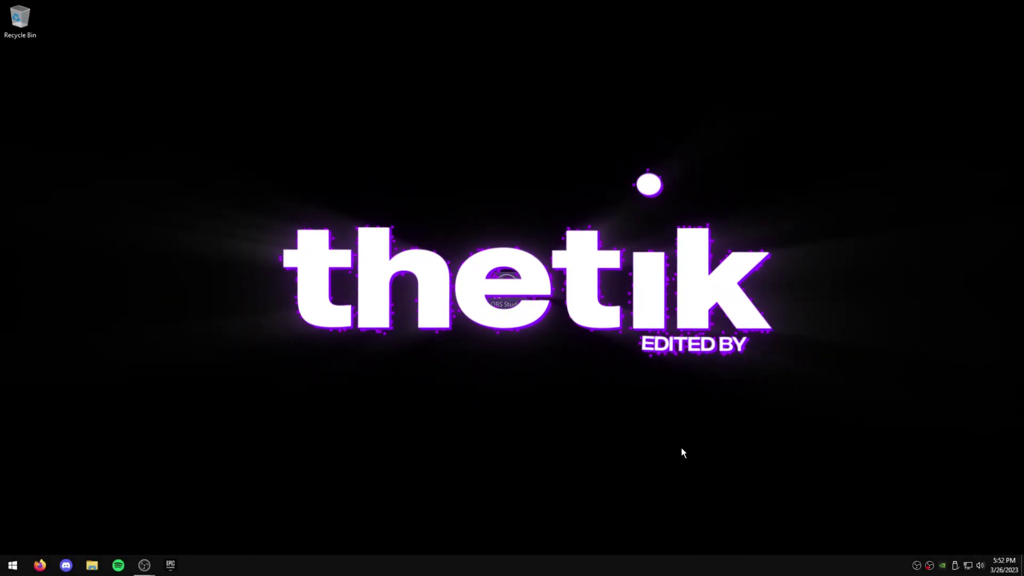
- Launch OBS Studio from its desktop shortcut
drag(768, 474, 426, 220)
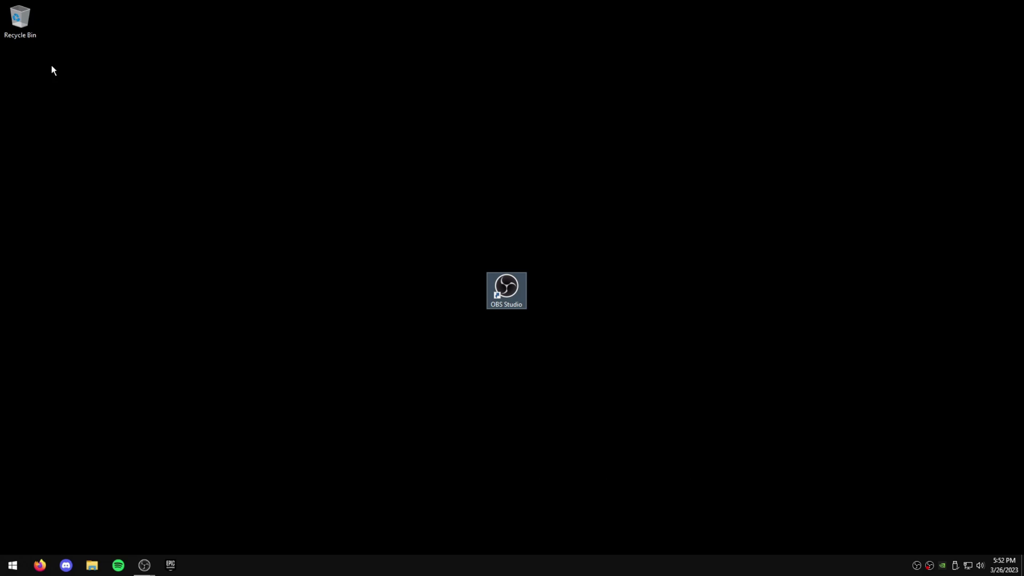
drag(364, 158, 528, 310)
right_click(702, 386)
click(630, 436)
drag(461, 224, 750, 415)
key(Return)
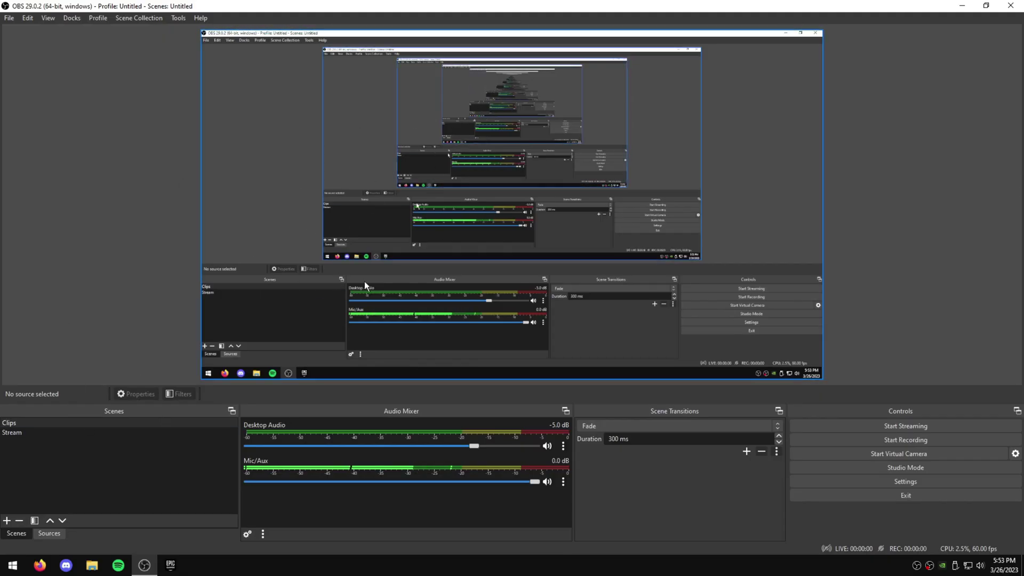
- Enable the replay buffer in the output settings and select its maximum replay time for editing
click(318, 124)
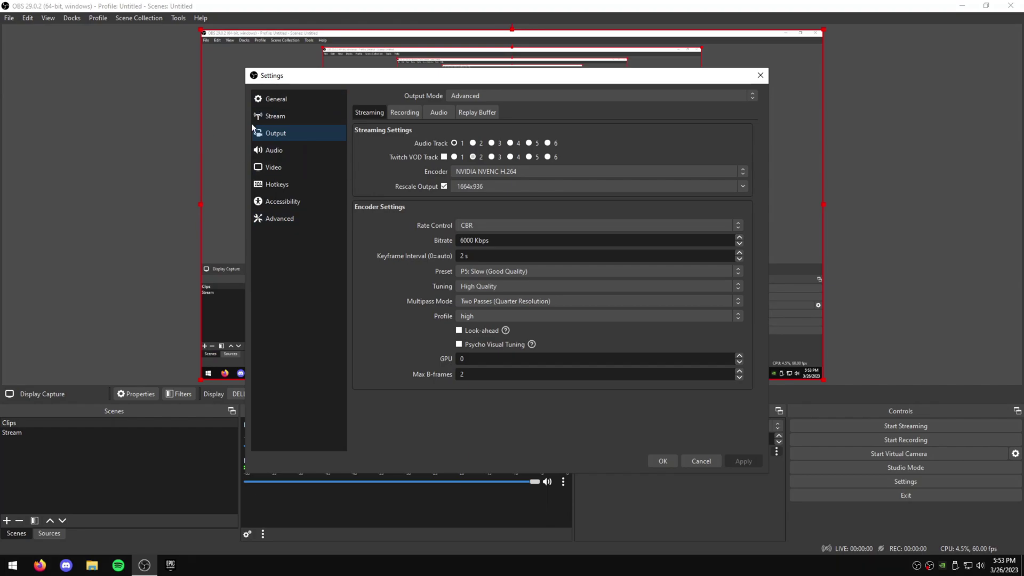
click(480, 112)
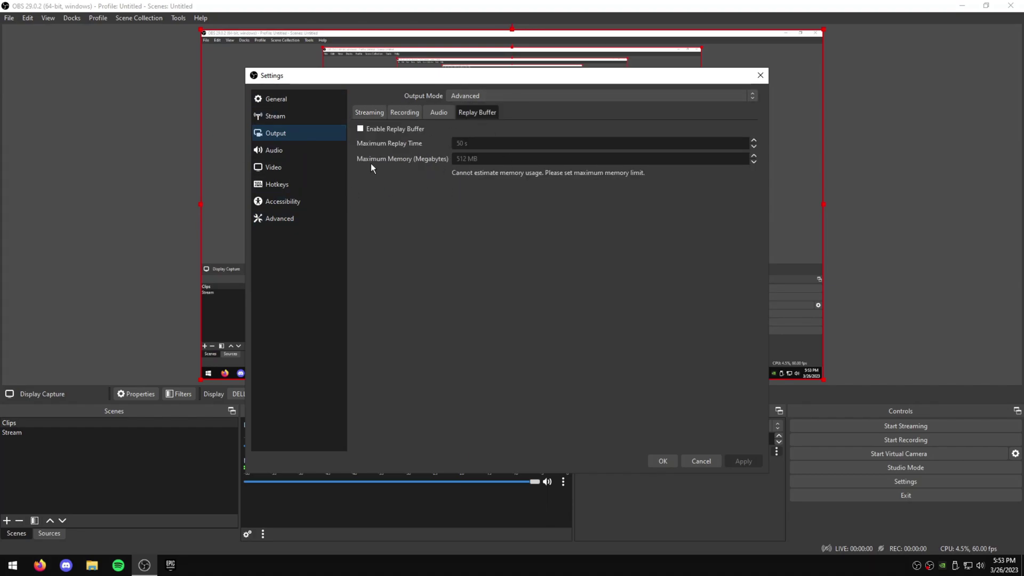
click(368, 129)
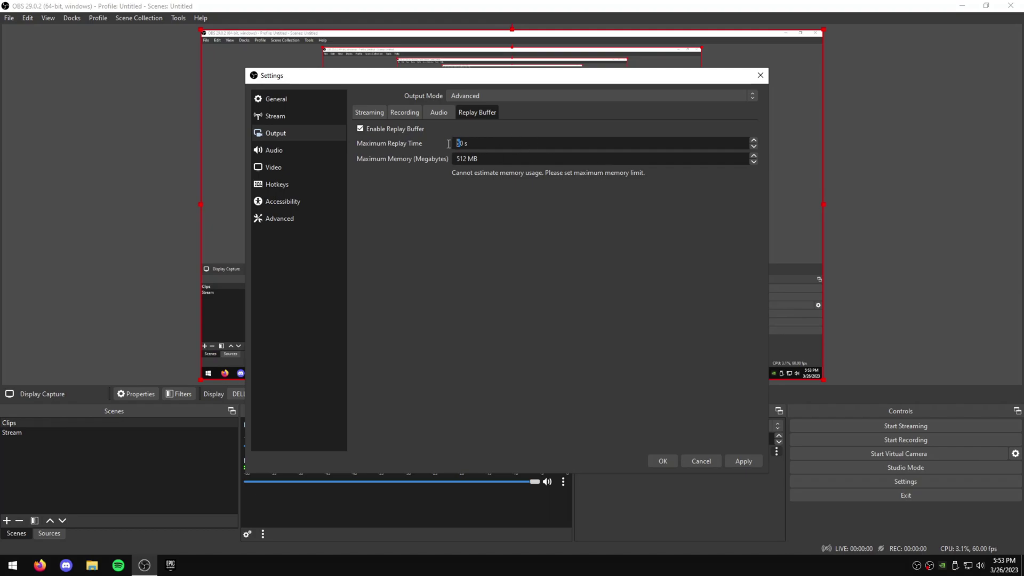
drag(492, 141, 385, 141)
- Choose CQP as the rate control in the recording output's encoder settings
click(394, 114)
click(475, 362)
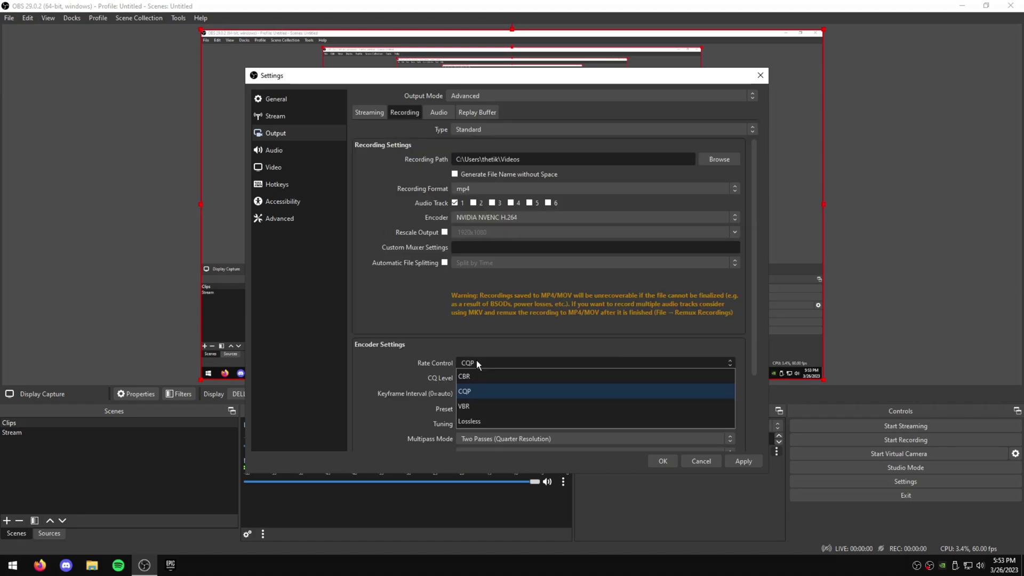
click(460, 392)
- Return to the replay buffer settings, select the maximum memory value and apply the output settings
click(478, 112)
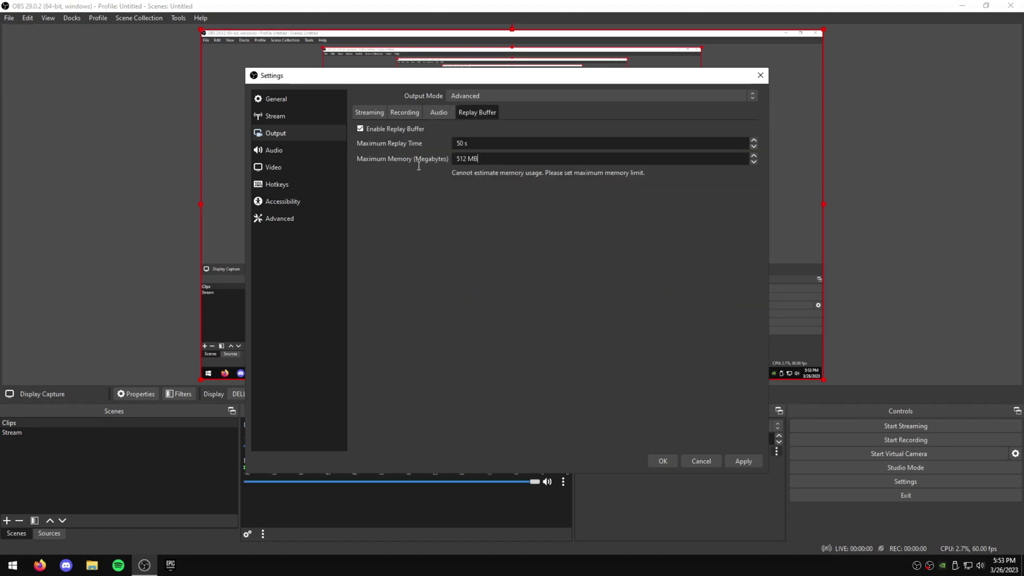
drag(480, 159, 456, 160)
click(733, 459)
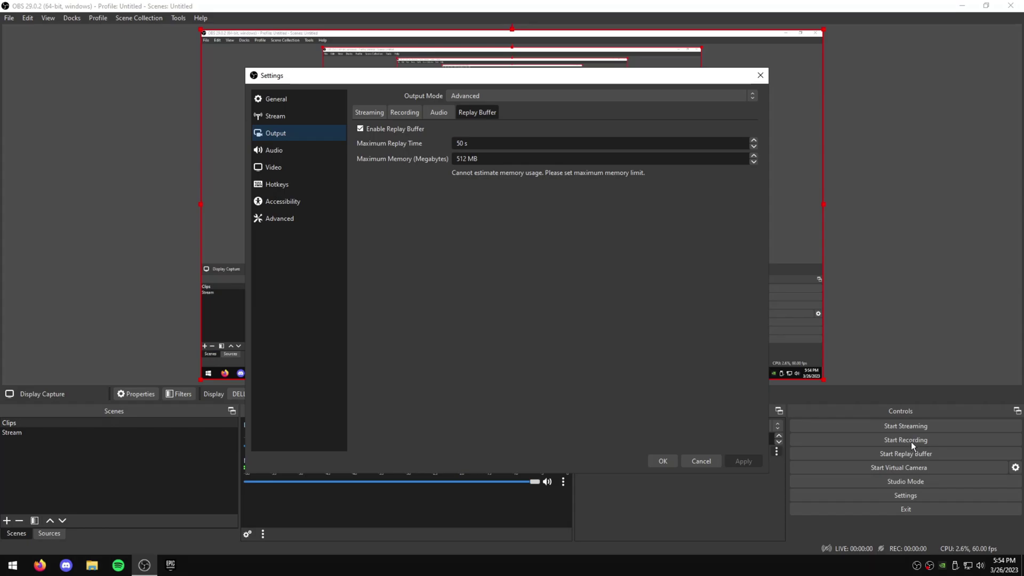
- Find the replay buffer's Save Replay hotkey in the settings and select its field
click(273, 183)
scroll(372, 221, down, 5)
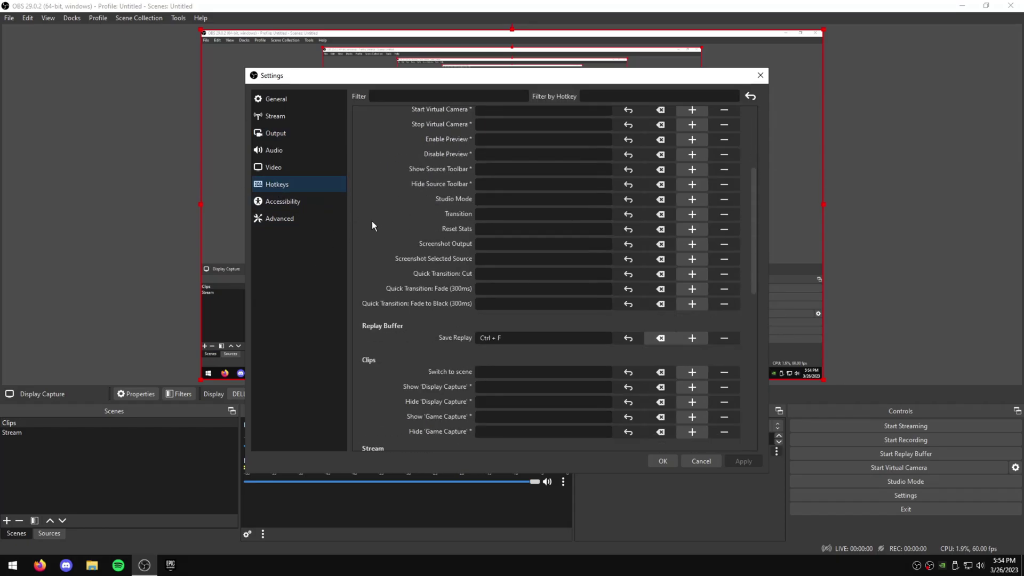
drag(386, 331, 684, 353)
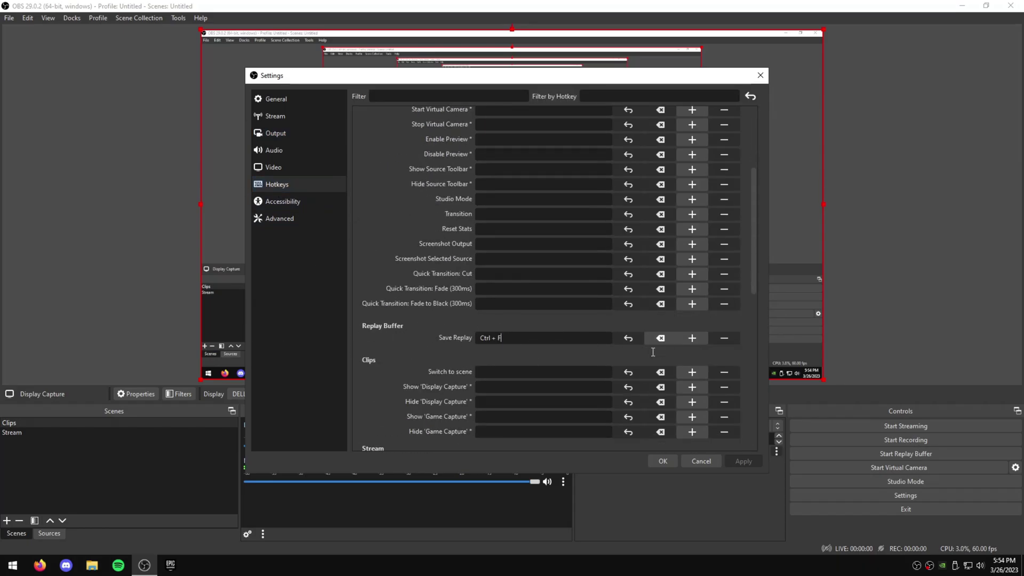
triple_click(535, 338)
click(554, 339)
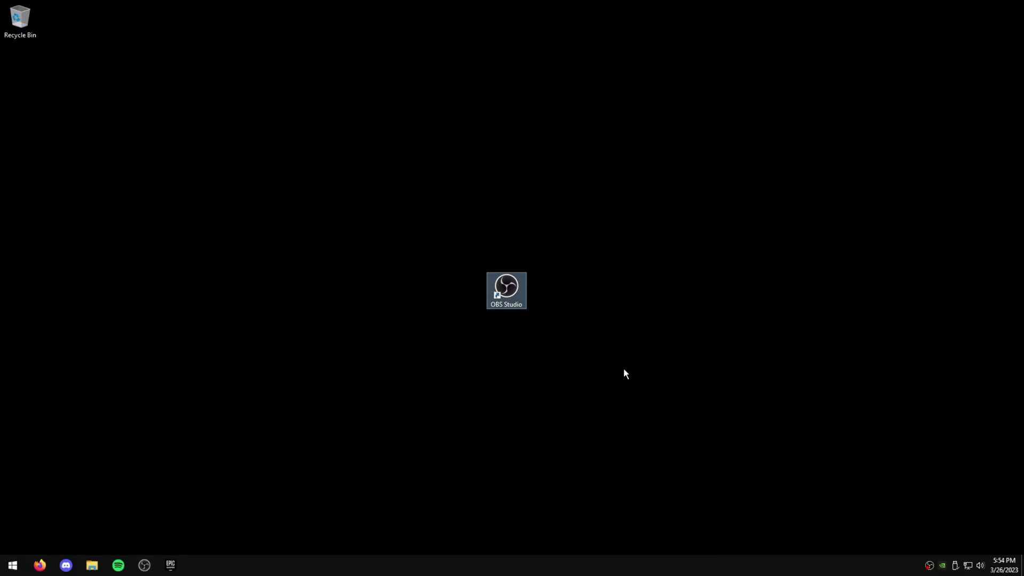
drag(657, 336, 585, 345)
click(585, 349)
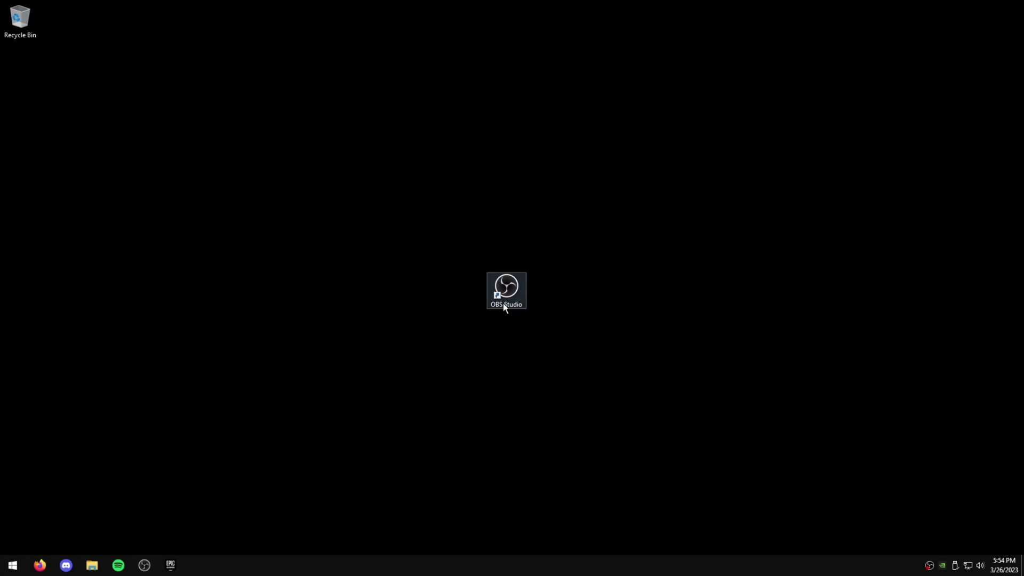
drag(388, 274, 325, 188)
drag(325, 188, 591, 317)
click(591, 316)
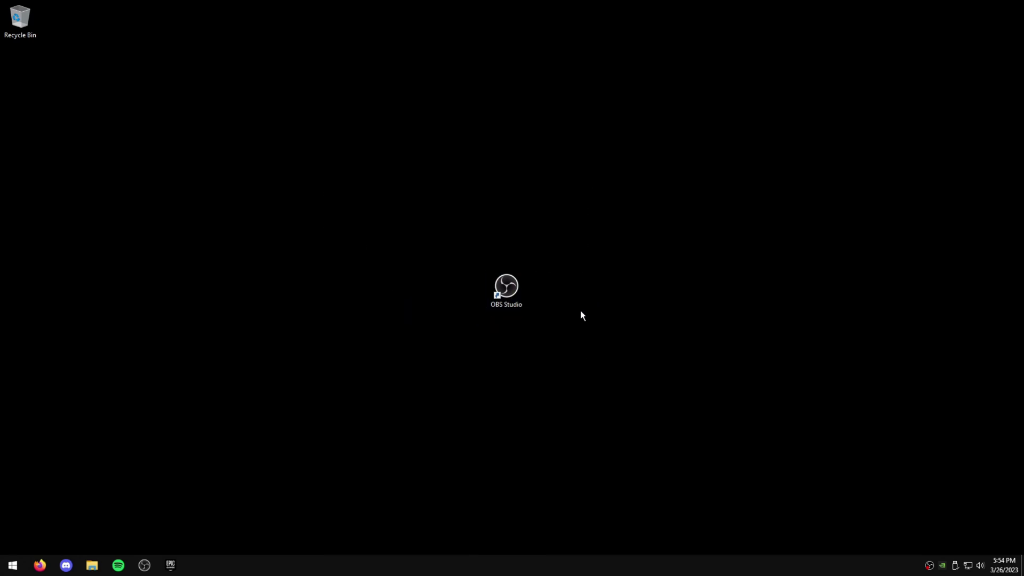
- Append --startreplaybuffer after the closing quote in the OBS Studio desktop shortcut's target and save the shortcut properties
right_click(514, 287)
click(558, 466)
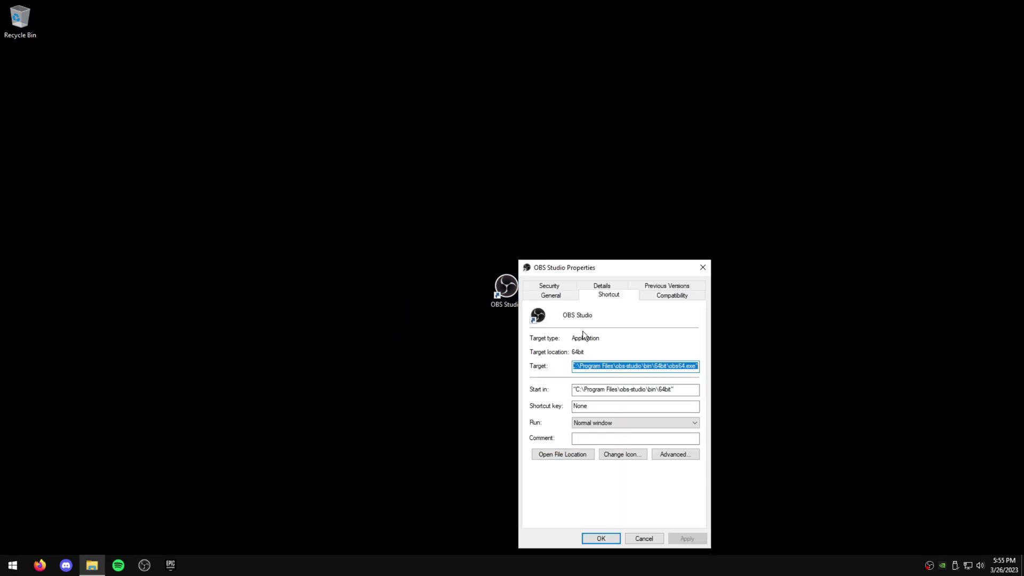
drag(565, 267, 388, 98)
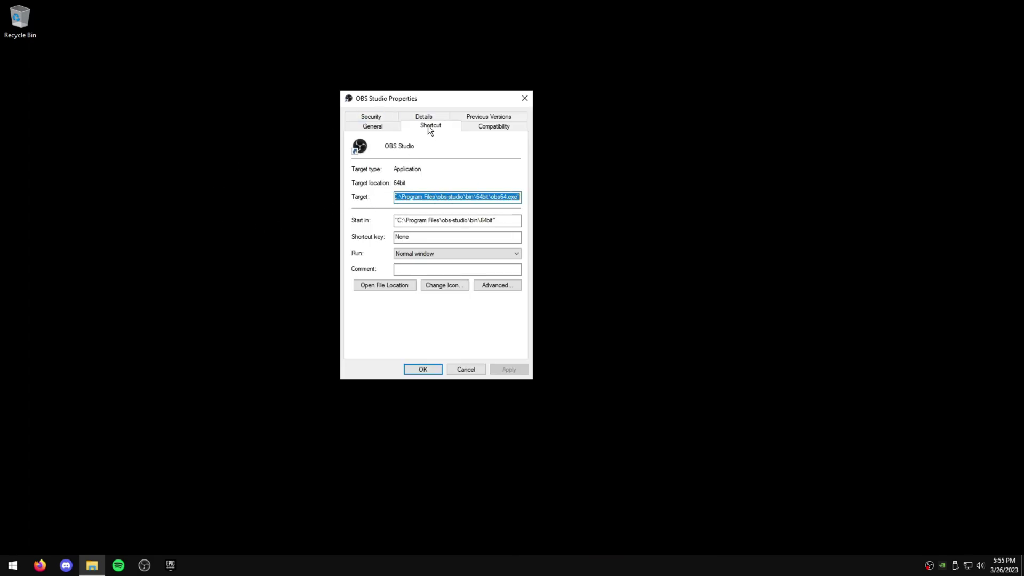
click(520, 197)
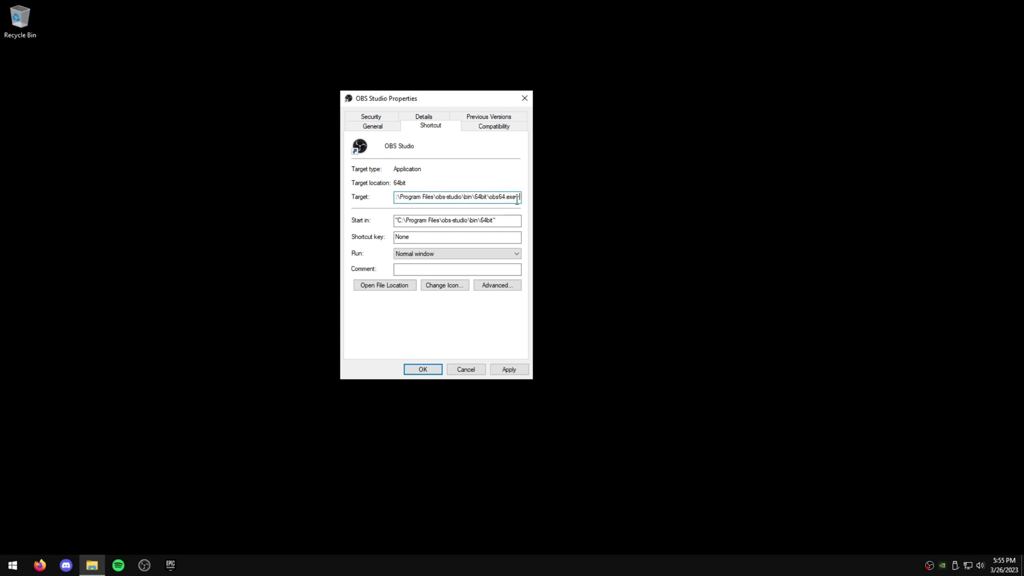
text(--)
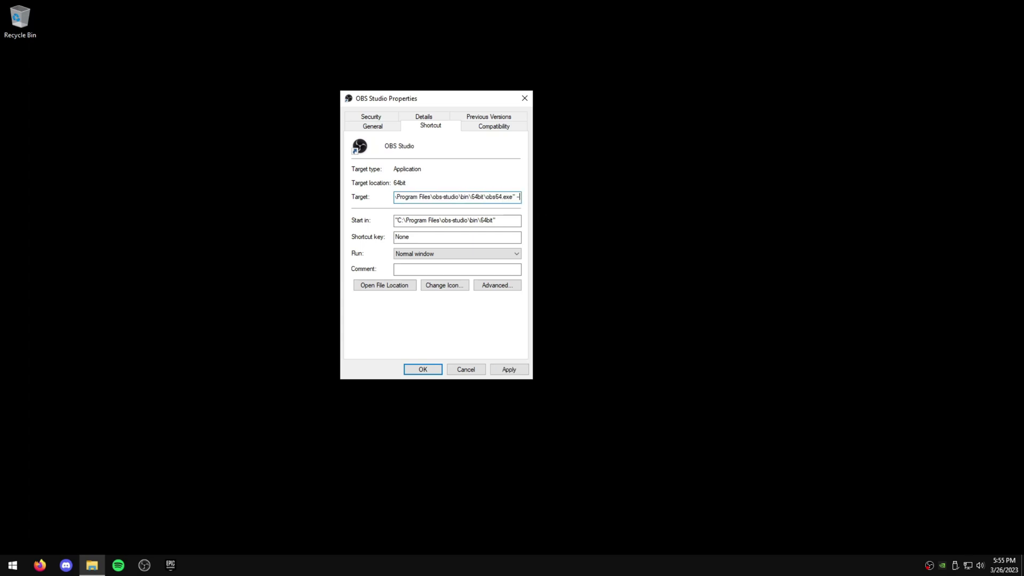
text(startreplayb)
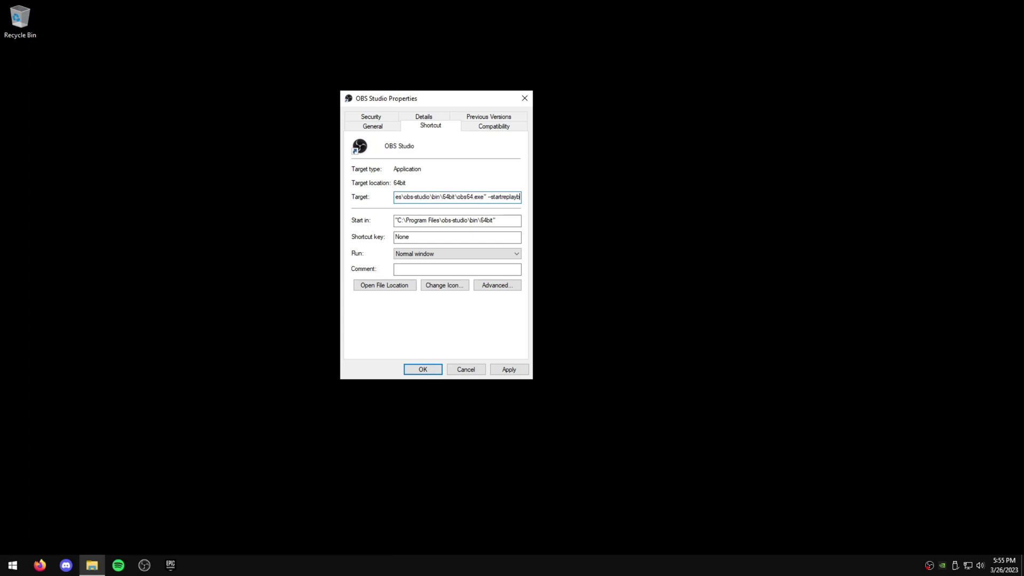
text(uffer)
drag(480, 194, 596, 193)
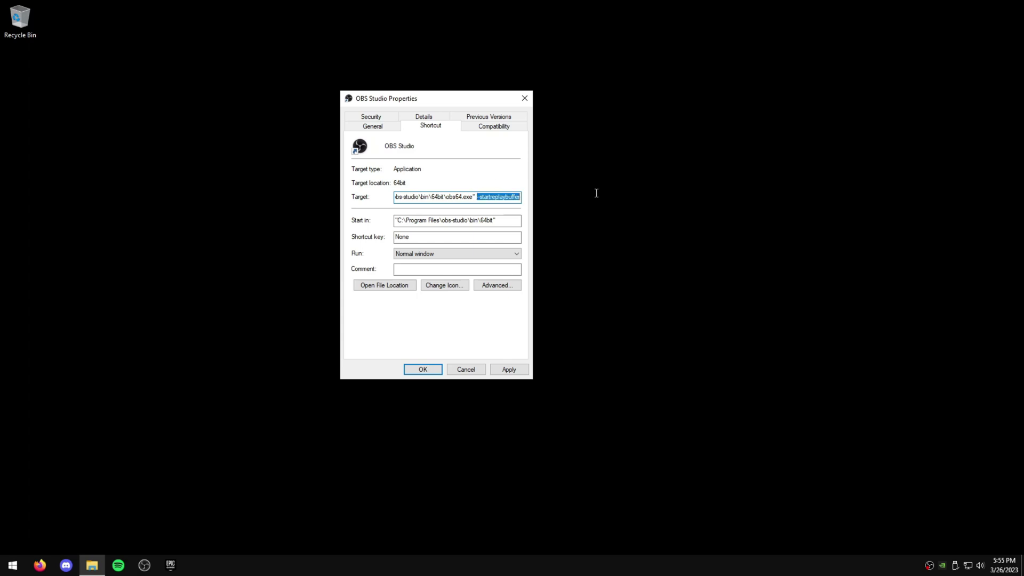
click(521, 197)
click(508, 370)
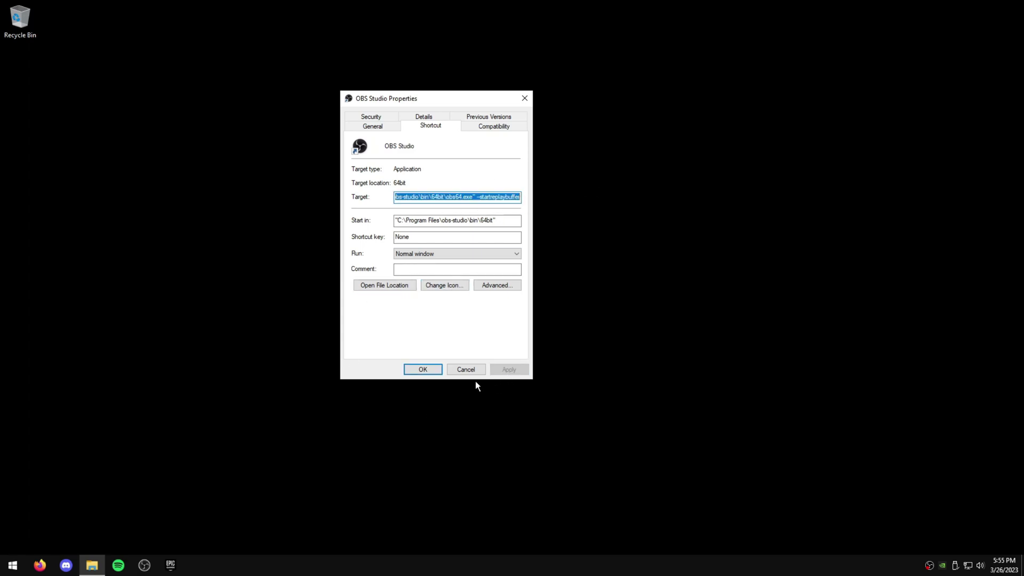
click(429, 371)
- Launch OBS Studio from the edited shortcut, choosing to launch it despite the running instance
drag(374, 200, 706, 447)
click(701, 452)
double_click(512, 301)
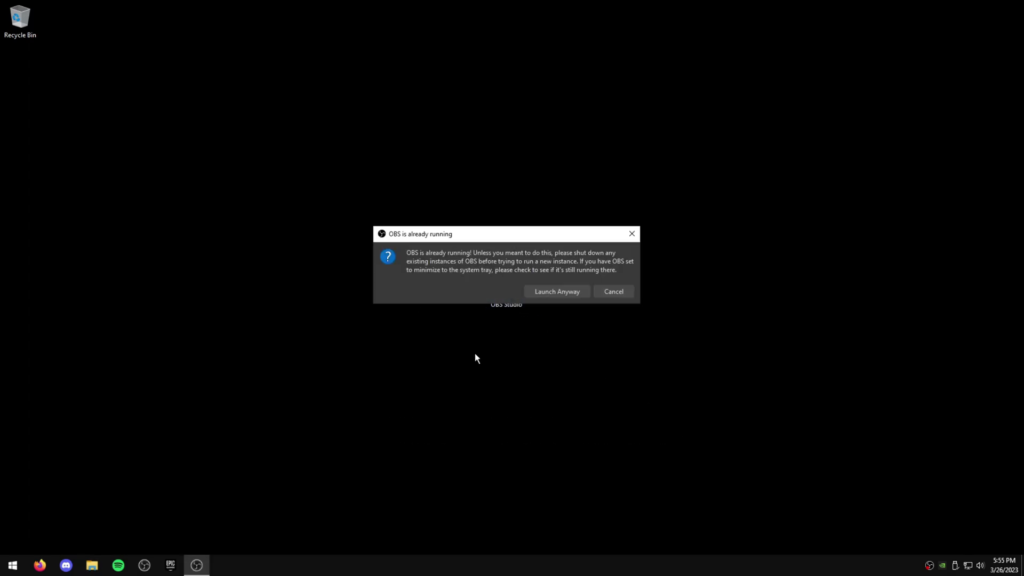
click(547, 291)
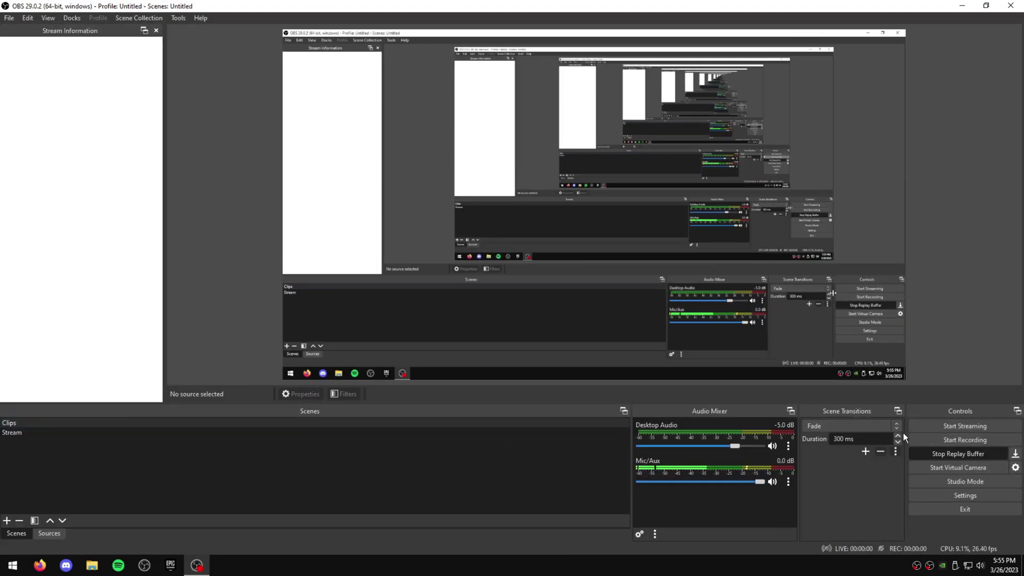
drag(249, 199, 730, 380)
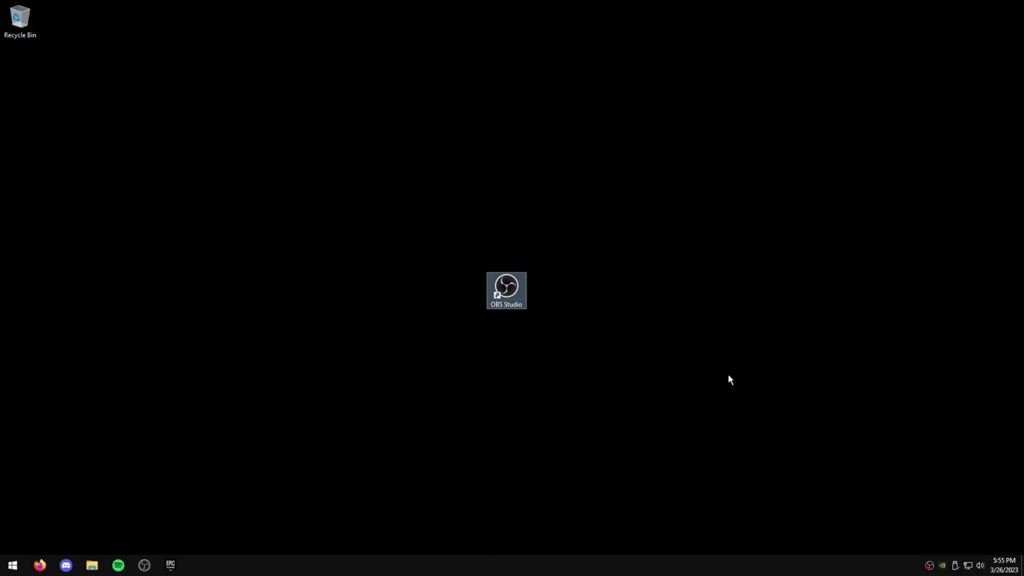
click(729, 376)
drag(977, 417, 676, 353)
click(468, 236)
click(665, 355)
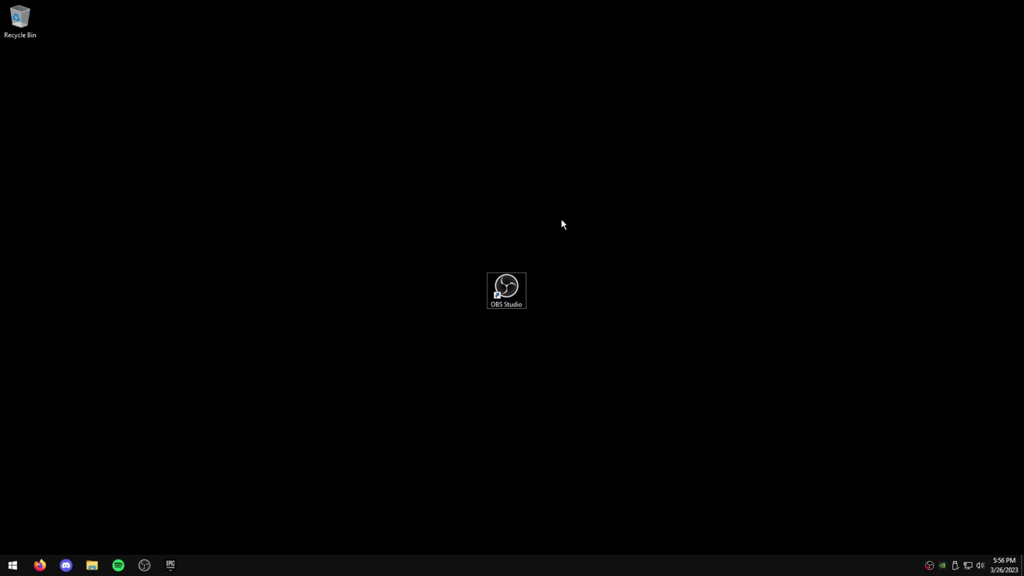
- Open the common Startup folder by running shell:common startup
key(super+r)
drag(439, 232, 652, 104)
text(she)
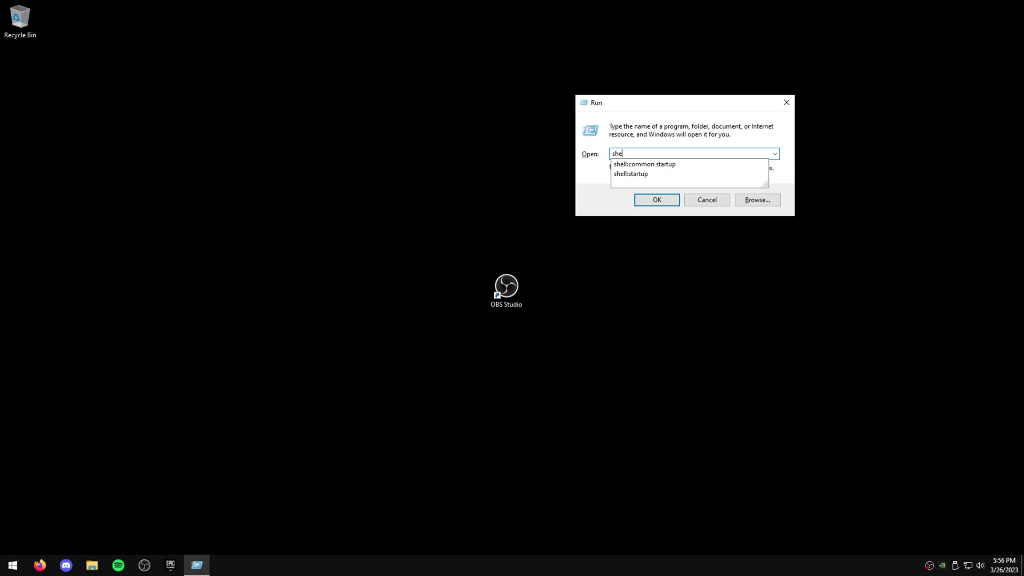
text(ll:co)
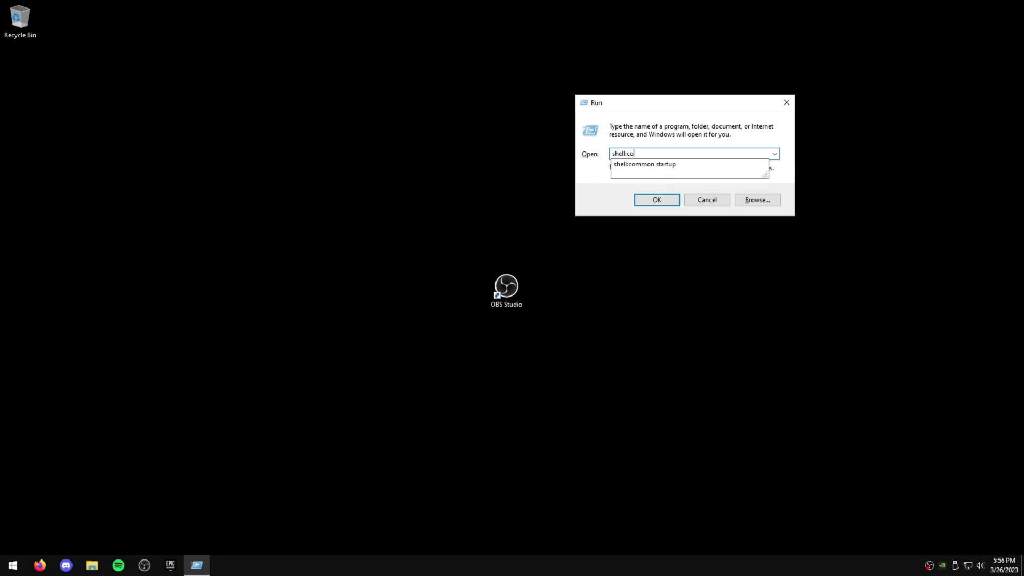
text(mmon startup)
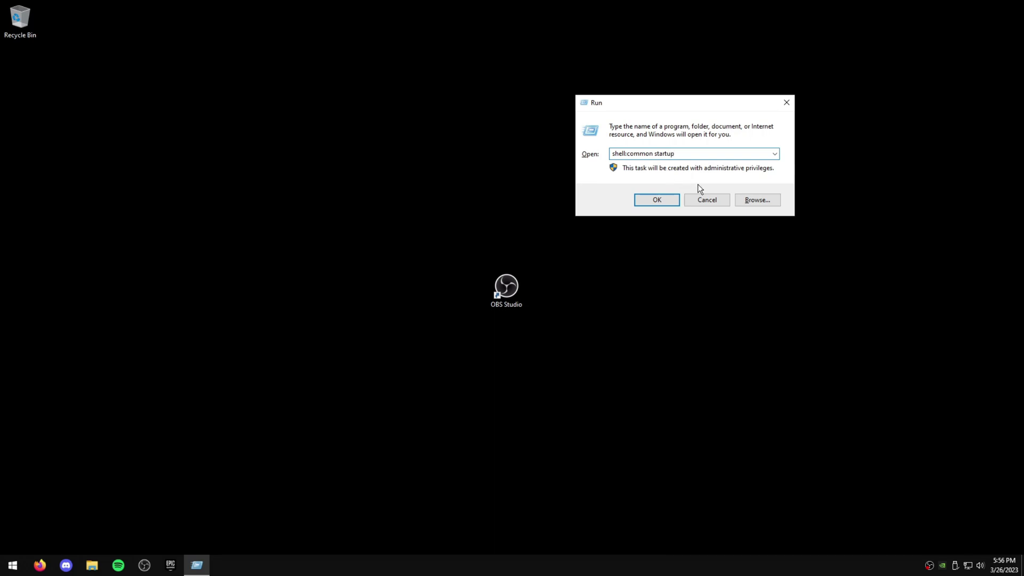
click(657, 199)
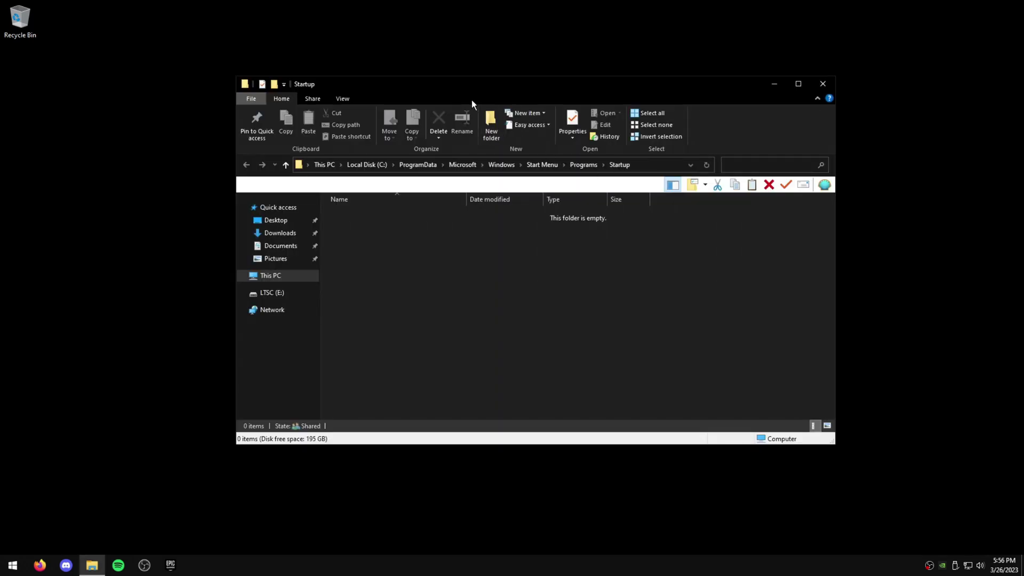
- Move the OBS Studio shortcut from the desktop into the Startup folder, repositioning the folder window to reach it
drag(472, 101, 340, 100)
click(852, 210)
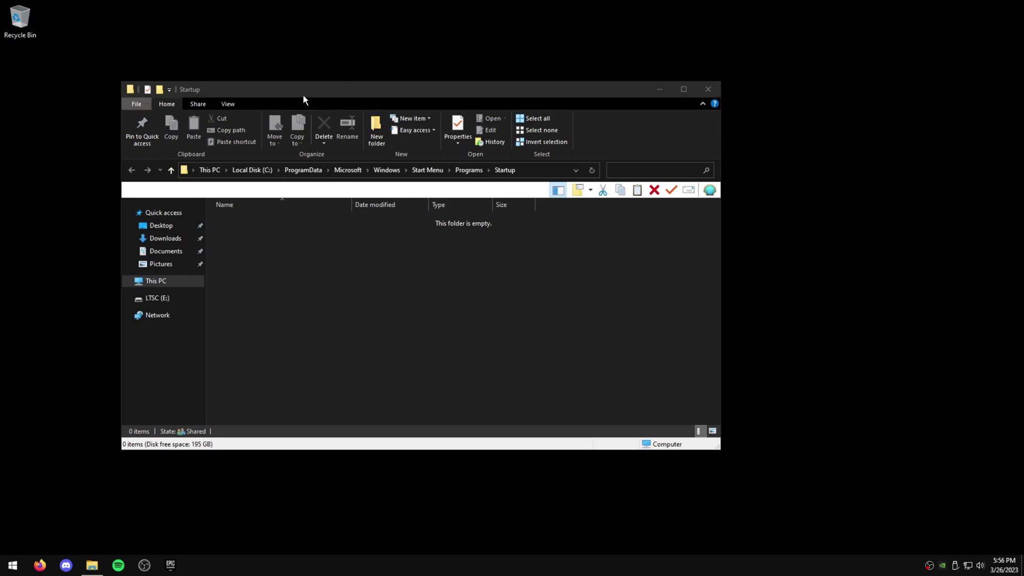
drag(303, 95, 607, 96)
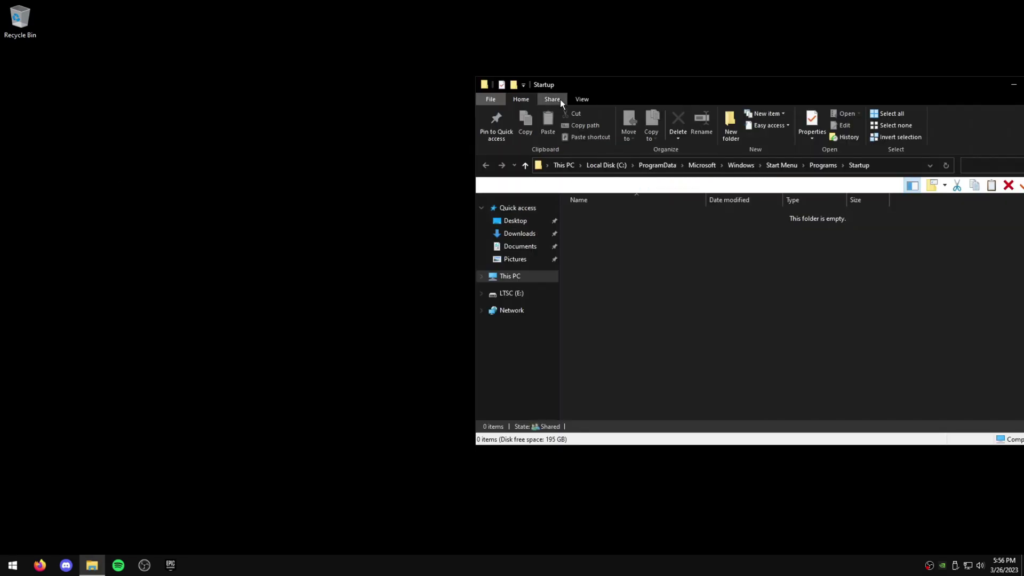
drag(635, 217, 635, 218)
drag(510, 280, 347, 174)
drag(664, 215, 461, 54)
drag(337, 179, 509, 345)
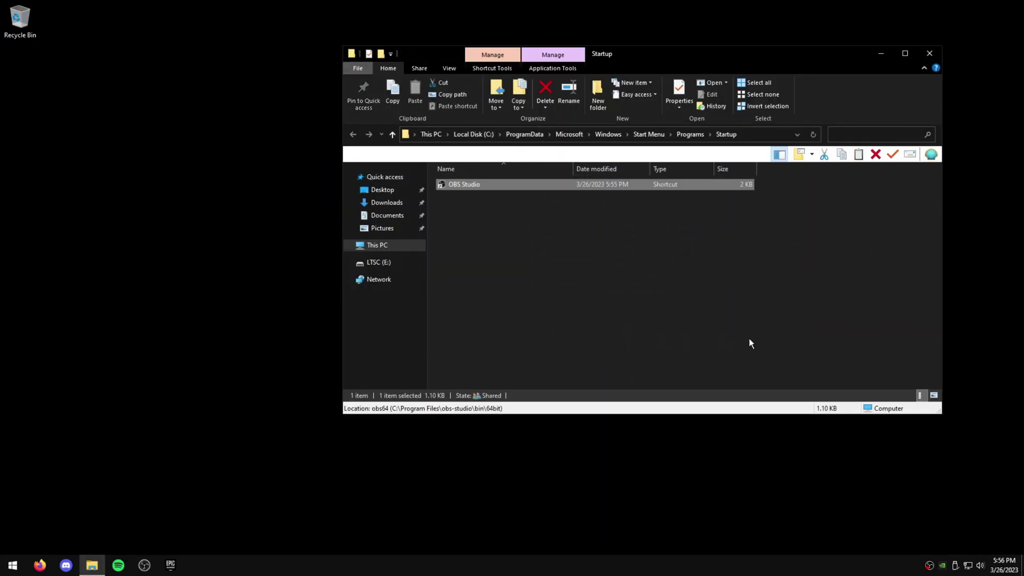
- Check the target in the properties of the OBS Studio shortcut inside the Startup folder, and close the folder
drag(854, 302, 456, 225)
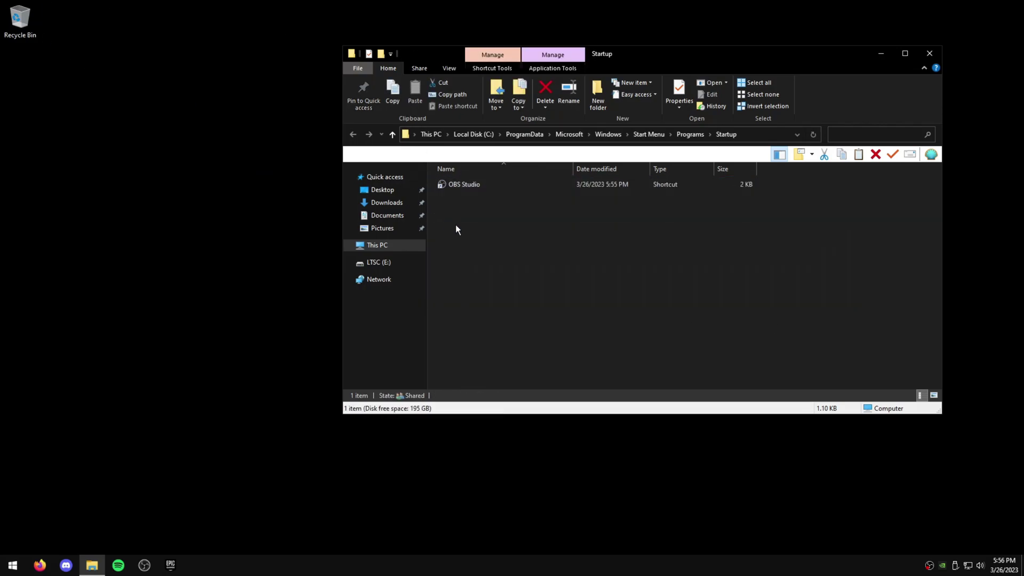
right_click(456, 186)
click(488, 362)
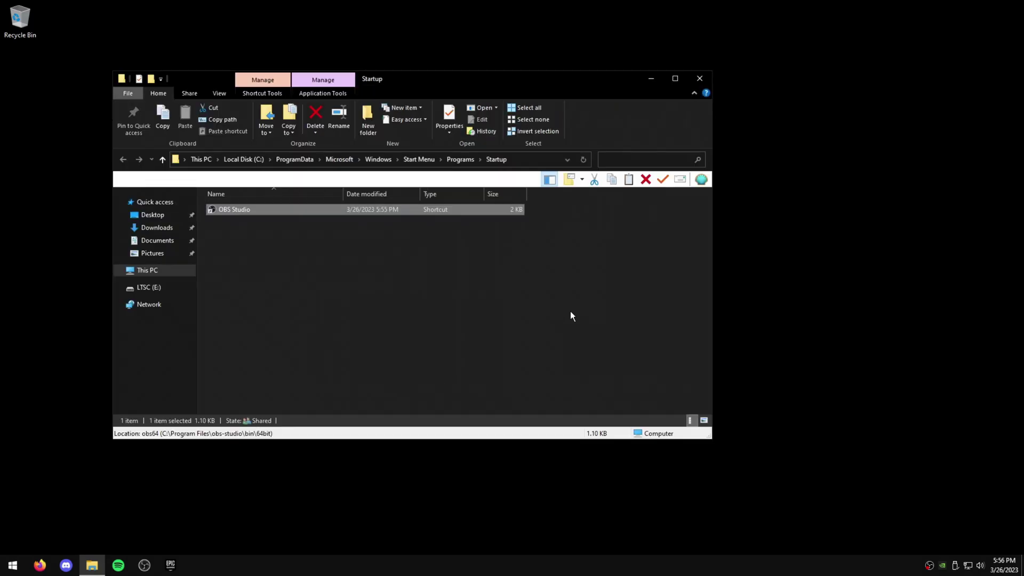
drag(615, 309, 198, 200)
click(501, 257)
drag(592, 265, 179, 174)
click(533, 266)
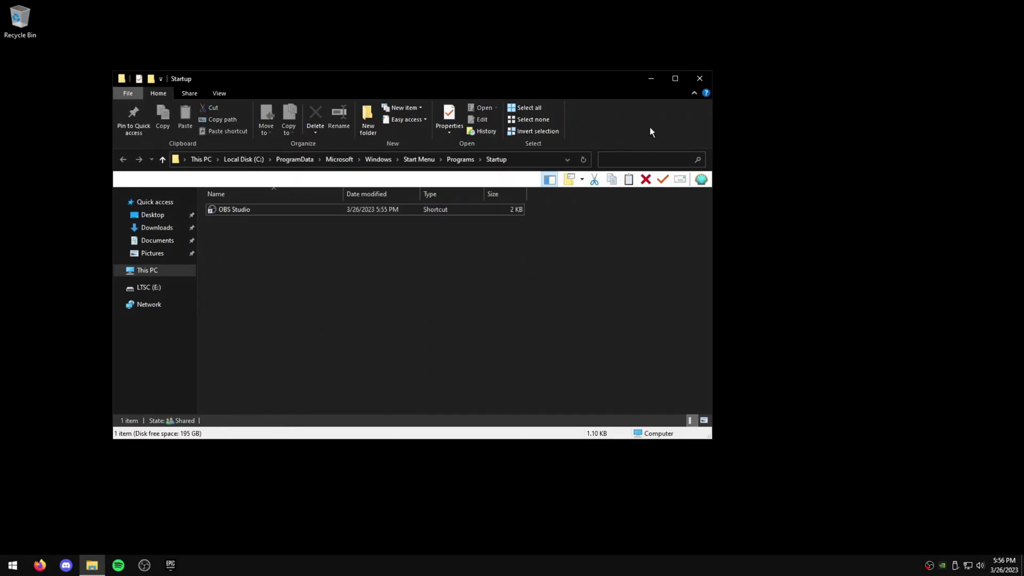
click(700, 79)
drag(272, 75, 839, 394)
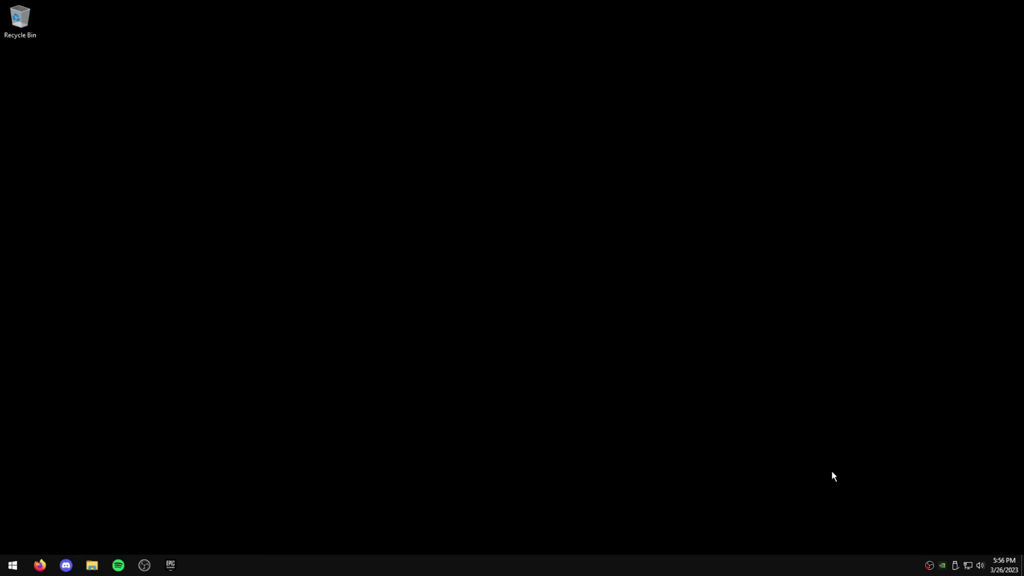